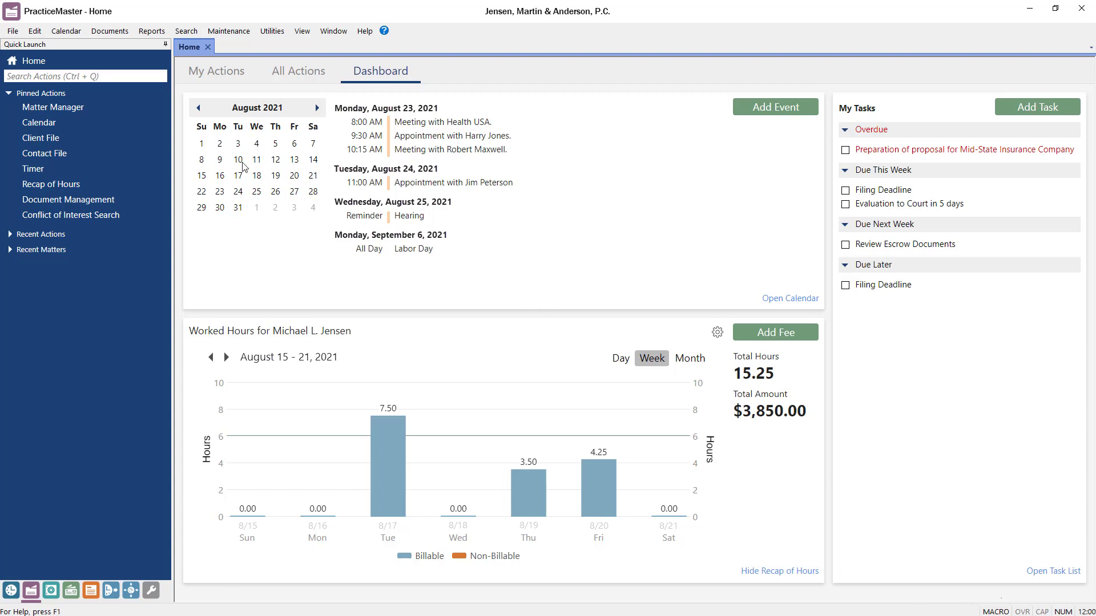
Step: Add a Return Call task to the client's matter commented 'Questions about upcoming hearing.', then save and close the matter
left_click(113, 107)
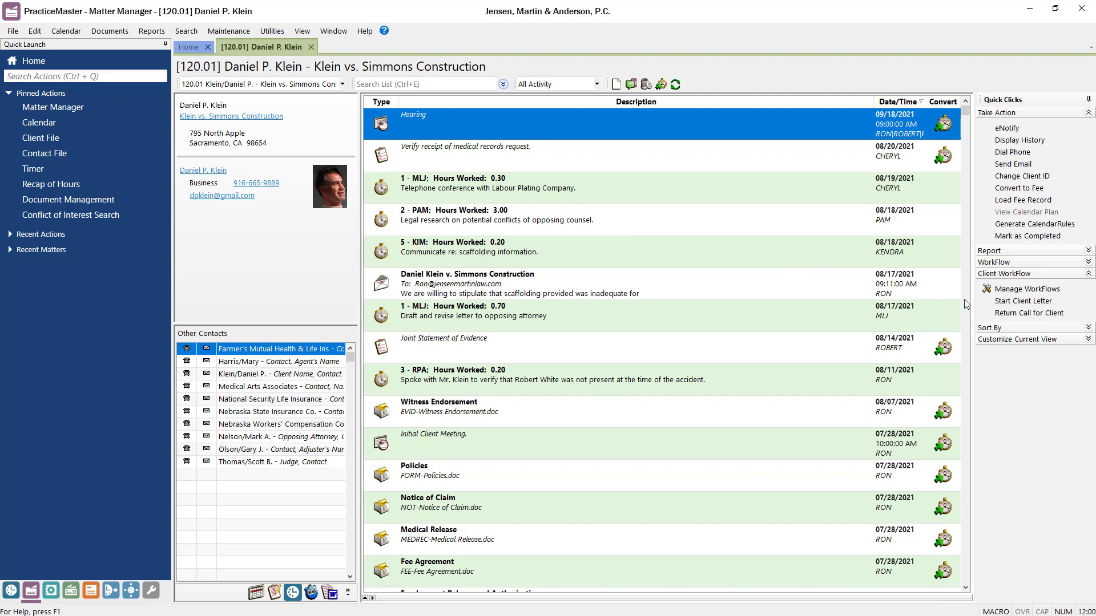
left_click(1010, 313)
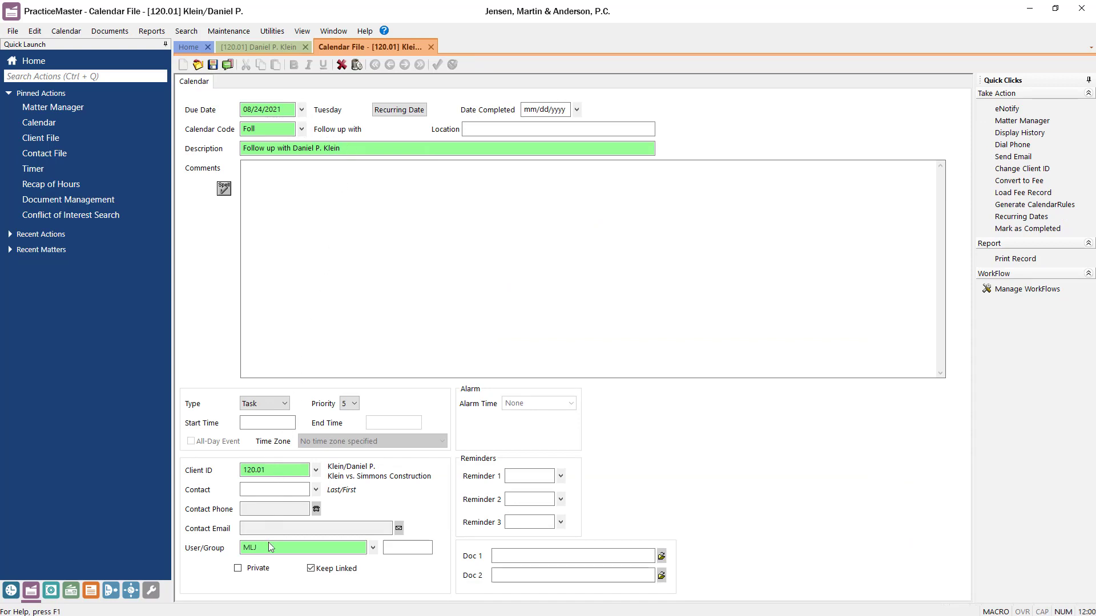
left_click(381, 169)
type("Questions about upcoming hearing.")
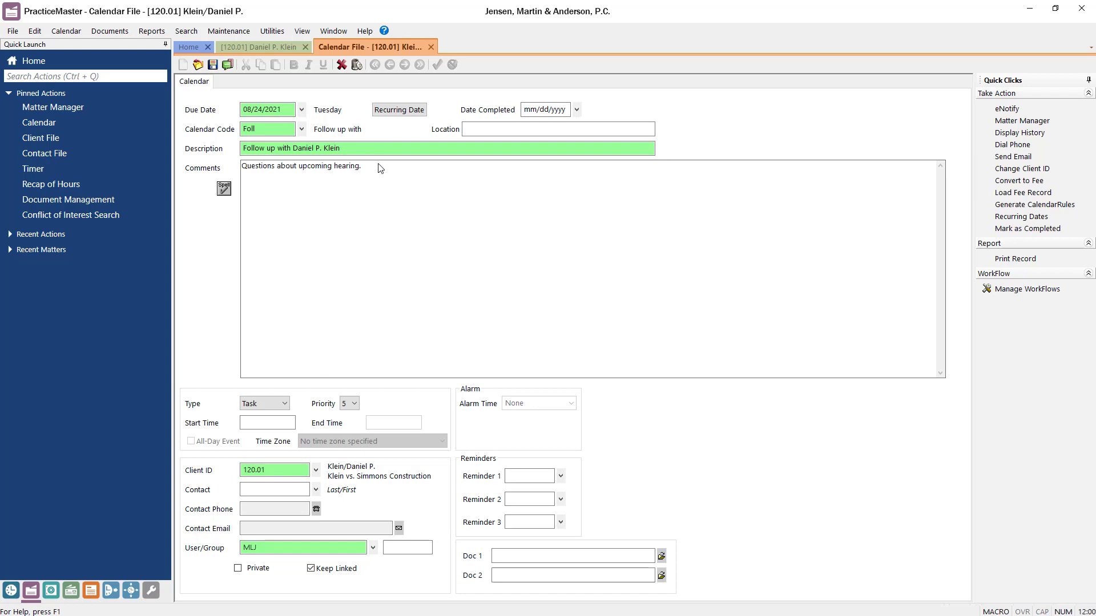
left_click(212, 65)
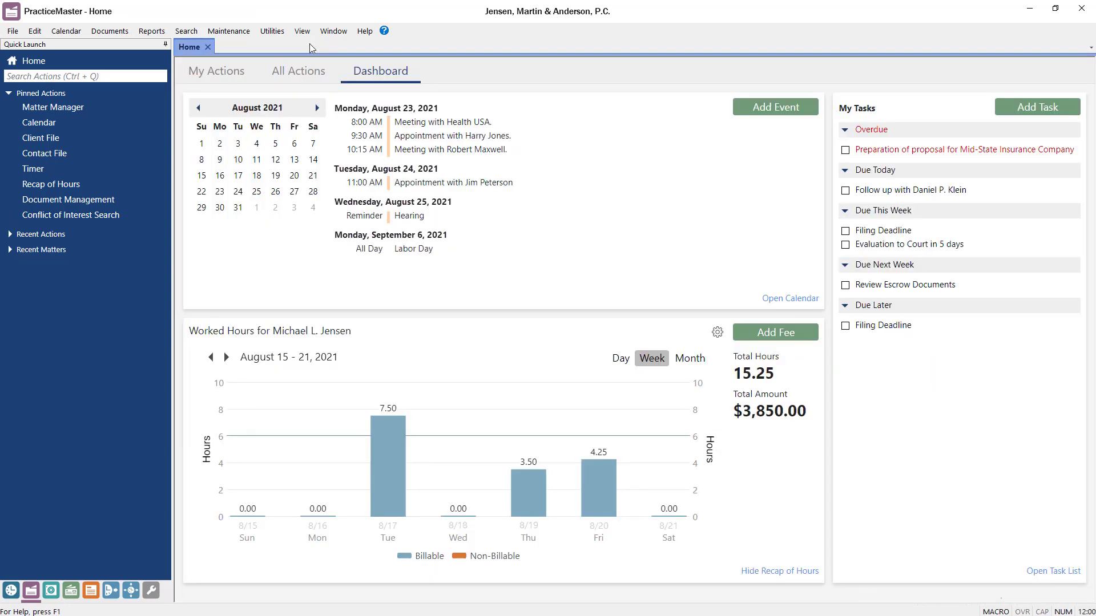
left_click(310, 47)
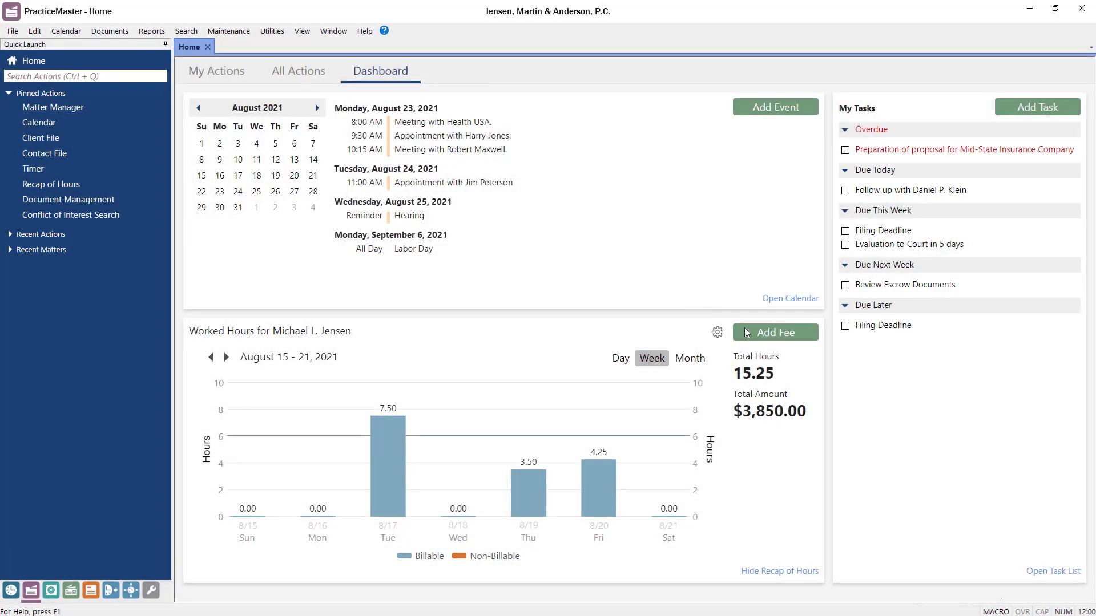
Step: Start a Documentation Review fee for the entered client ID and save it with 15 hours worked
left_click(747, 333)
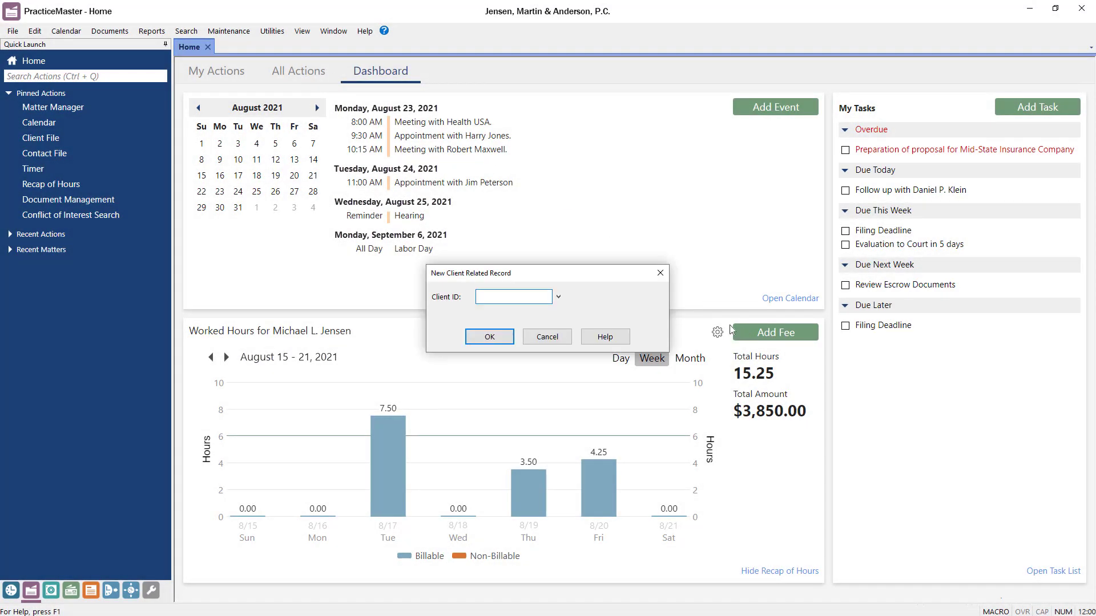
type("100.00")
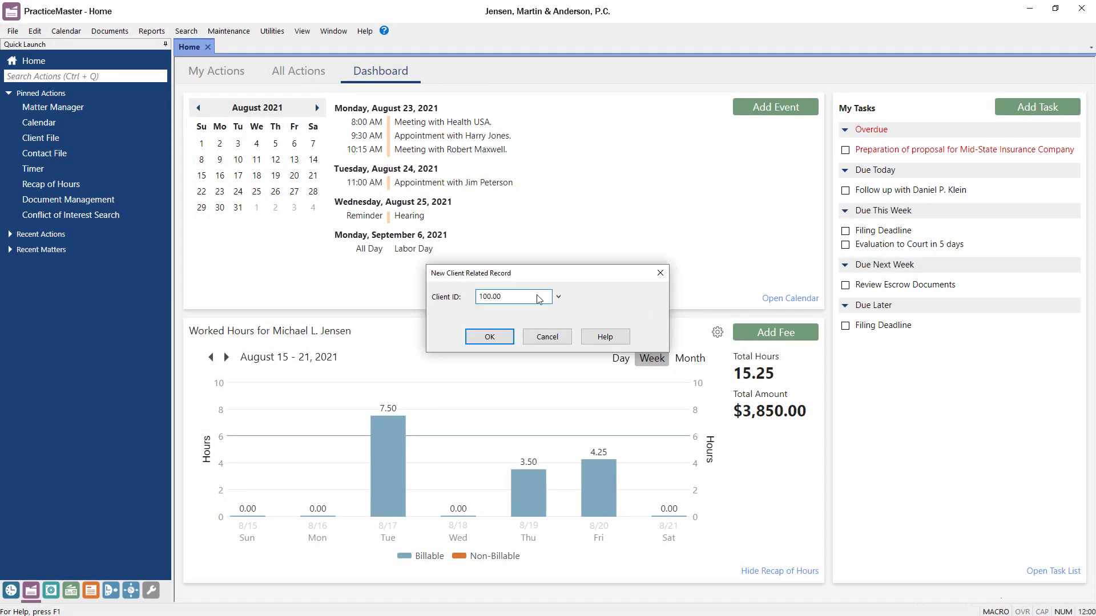
left_click(490, 337)
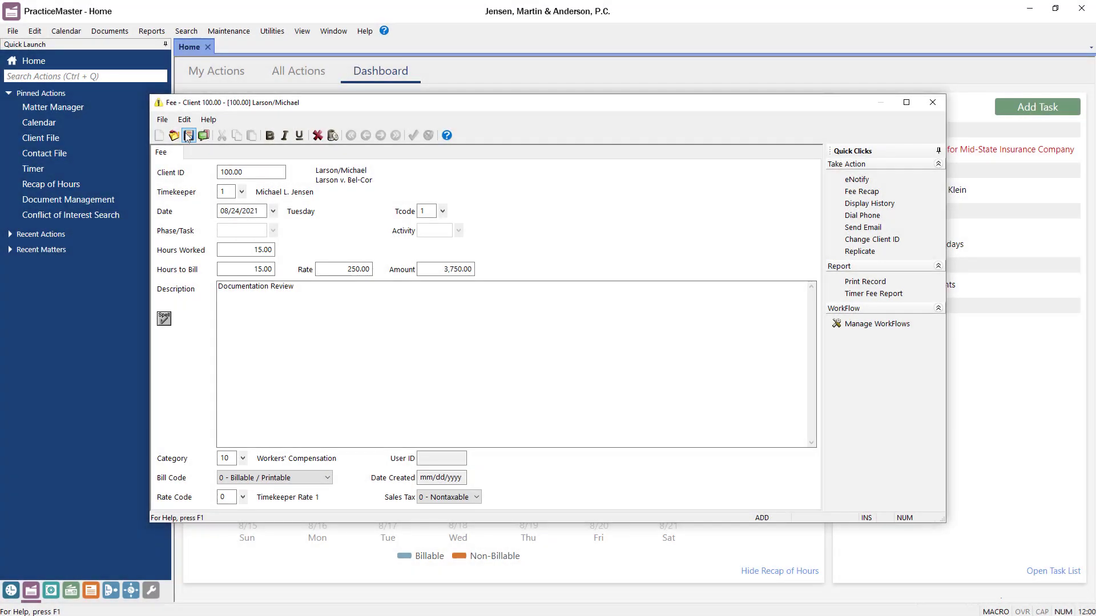
left_click(188, 136)
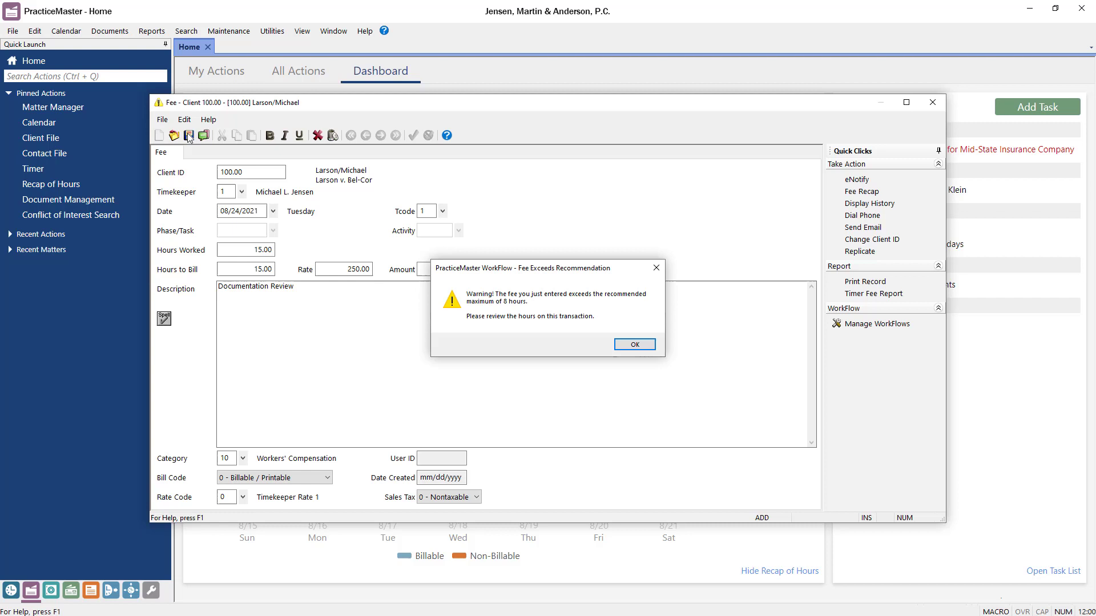
Step: Dismiss the over-8-hours warning, correct Hours Worked to 1.50 and save the 375.00 fee
left_click(633, 345)
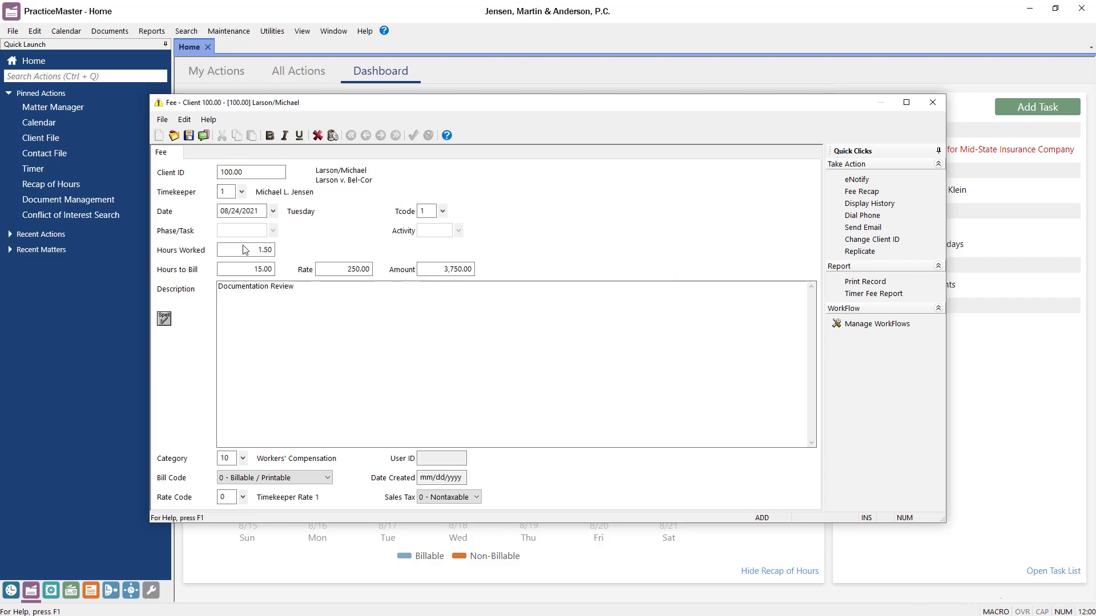
key("Tab")
left_click(187, 135)
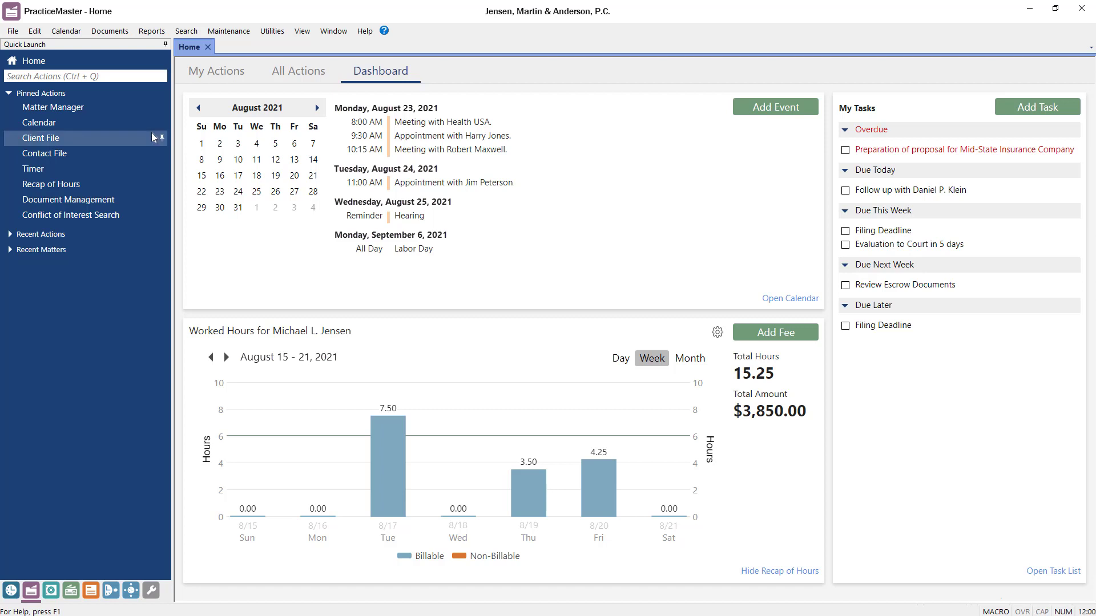
Step: Open Client File from Quick Launch and save the completed client record
left_click(106, 133)
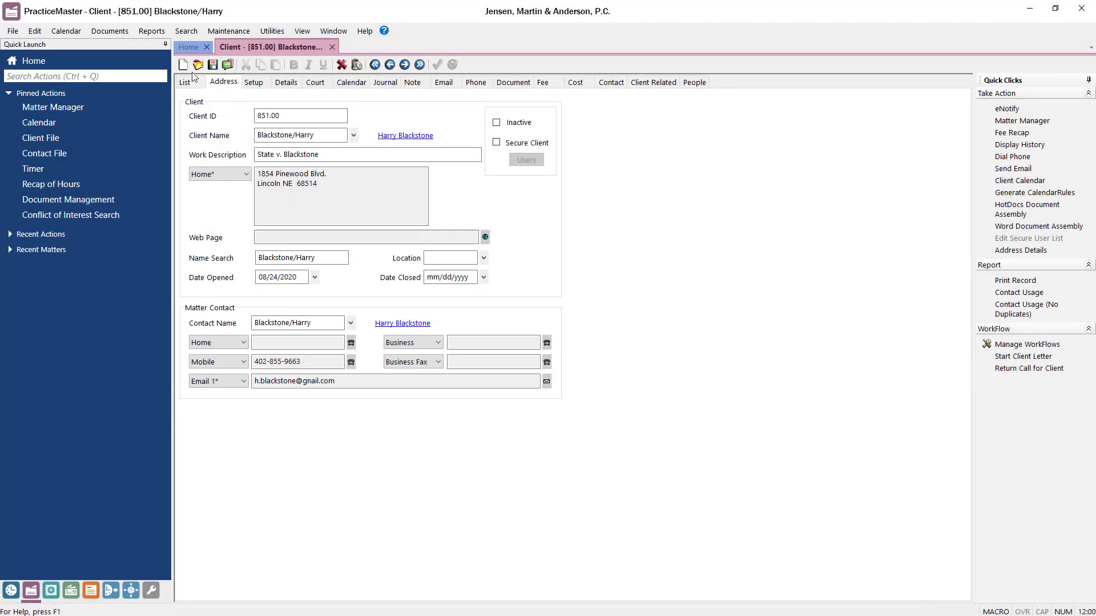
left_click(212, 65)
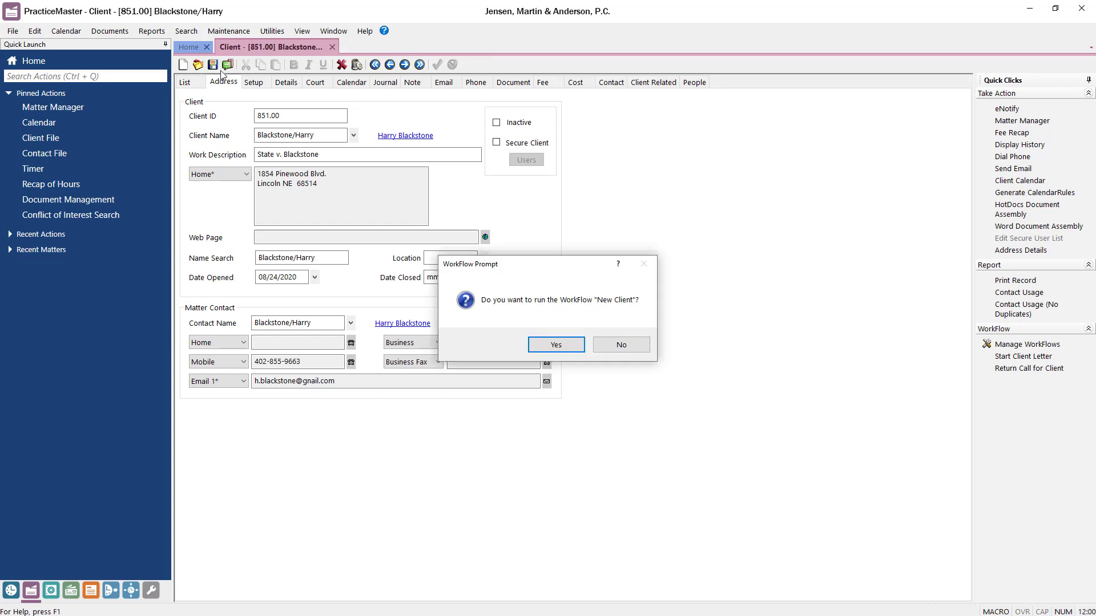
Step: Run the New Client workflow and save the Initial Client Meeting with a 10:00 AM start time
left_click(537, 346)
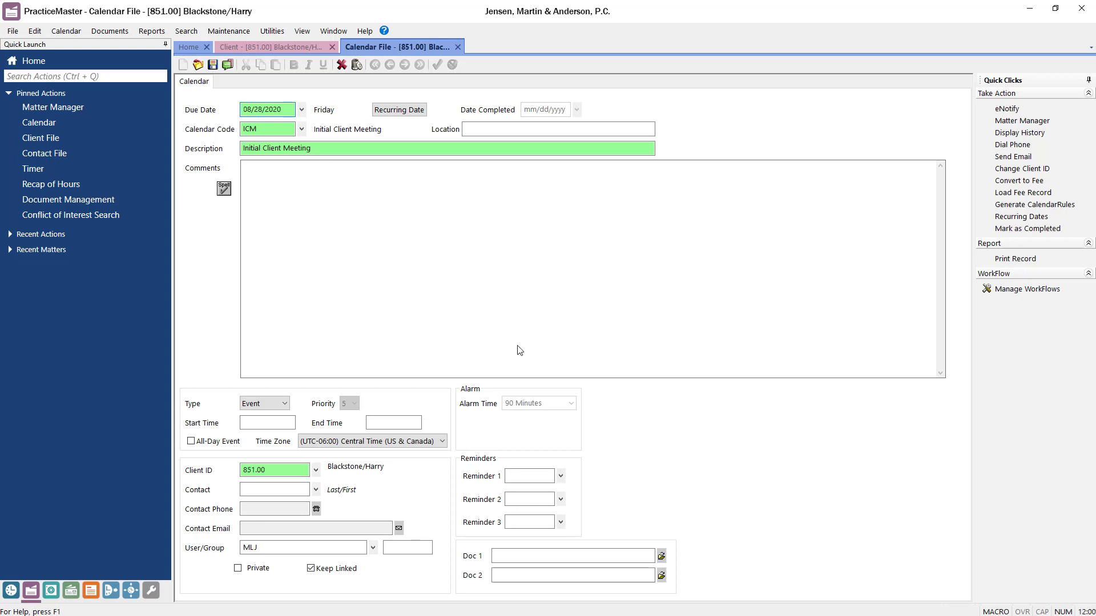
left_click(284, 422)
left_click(213, 65)
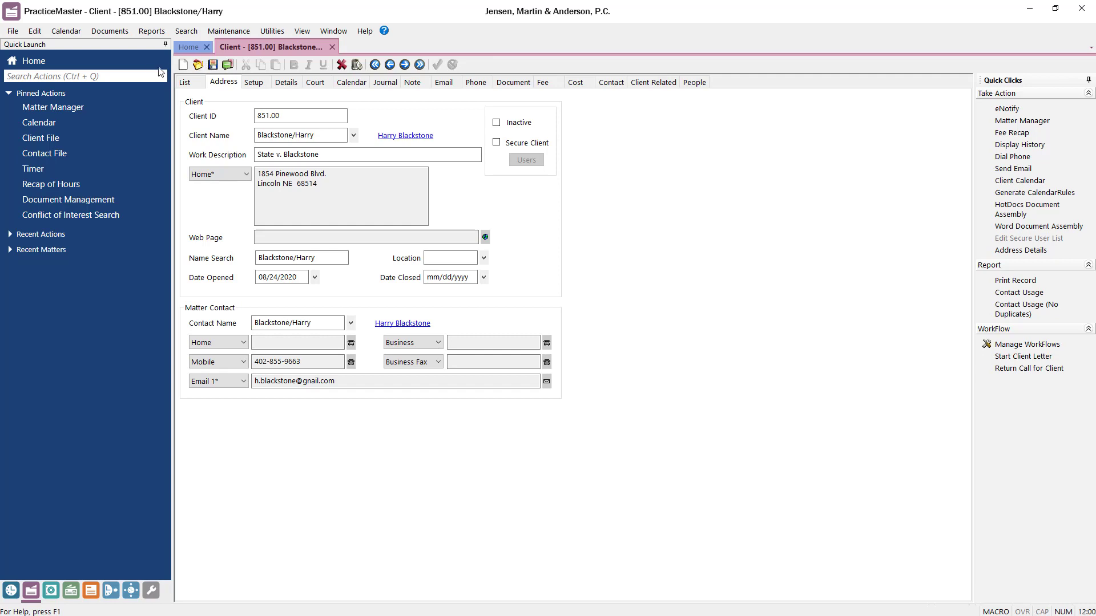
Step: Create a user-activated Client workflow named 'Send Fee Agreement' from the WorkFlows manager
left_click(128, 76)
type("WorkFlows")
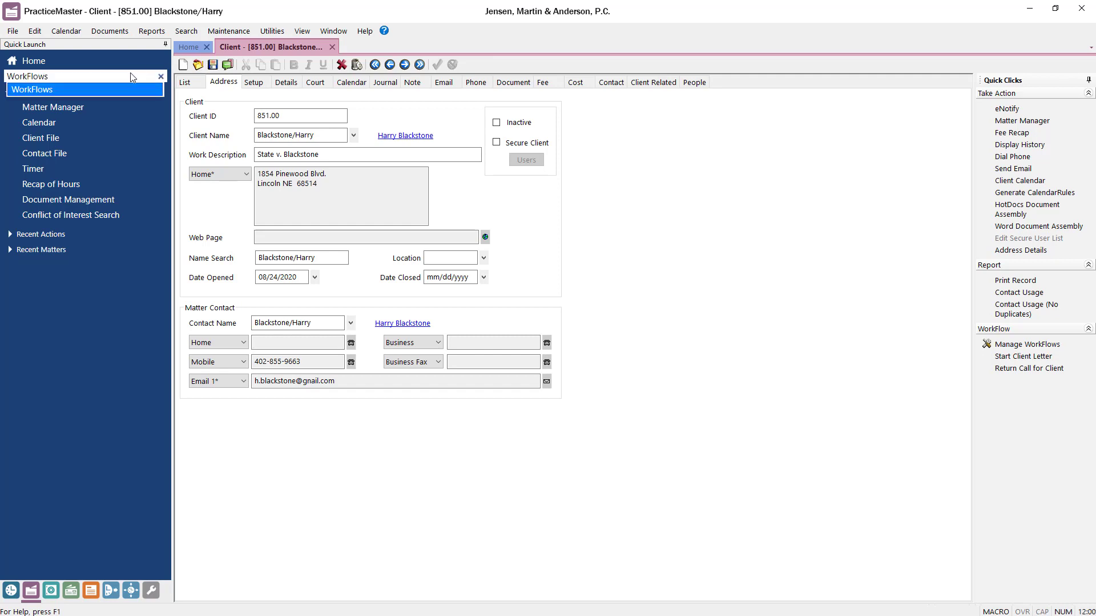
left_click(147, 89)
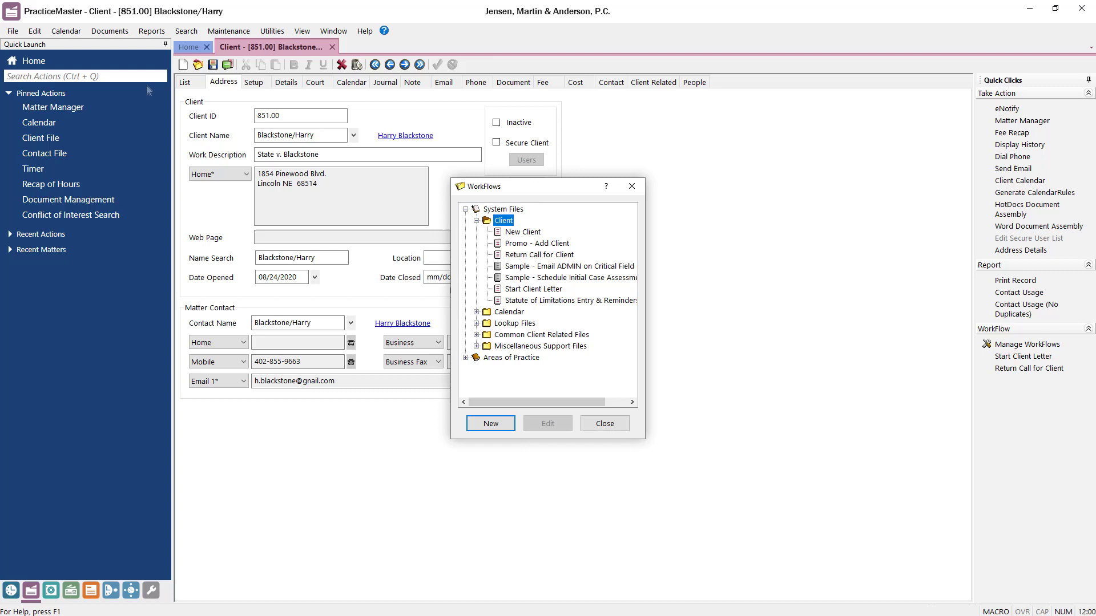
right_click(510, 221)
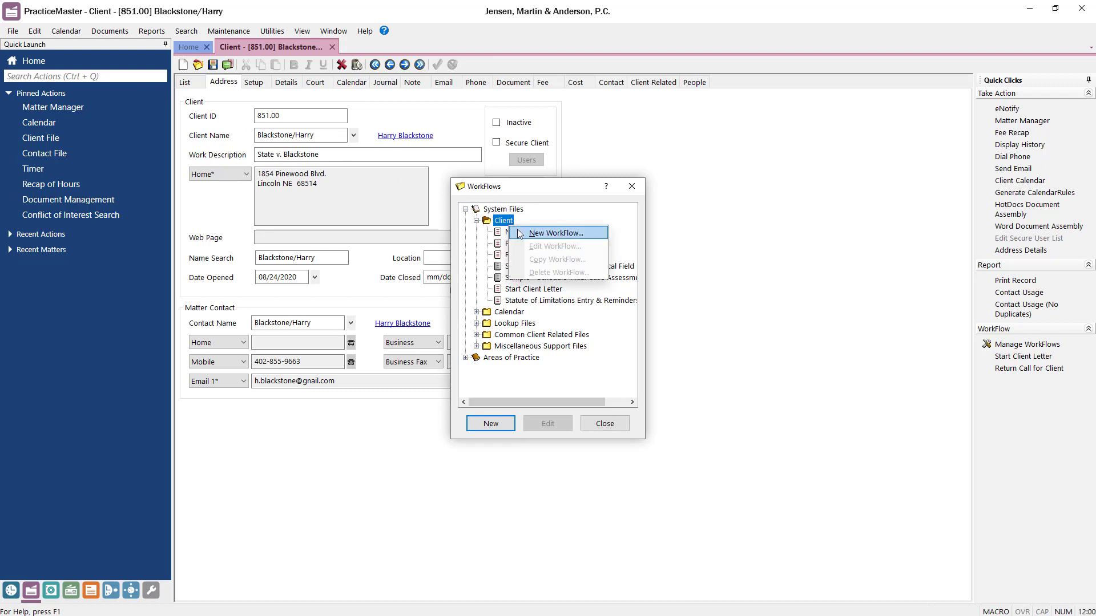
left_click(519, 234)
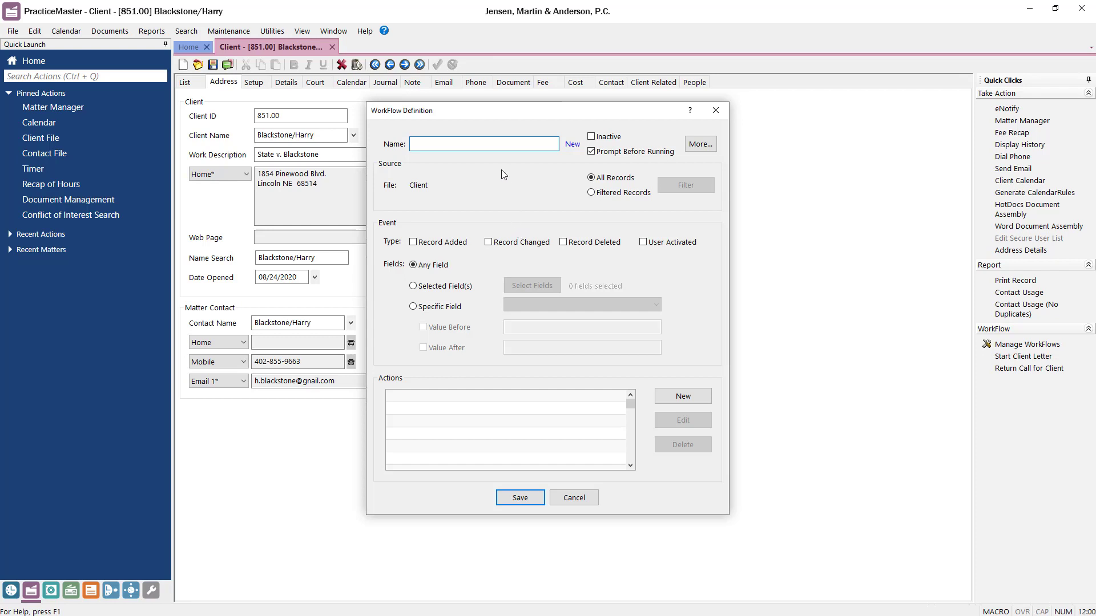
type("Send Fee Agreement")
left_click(643, 243)
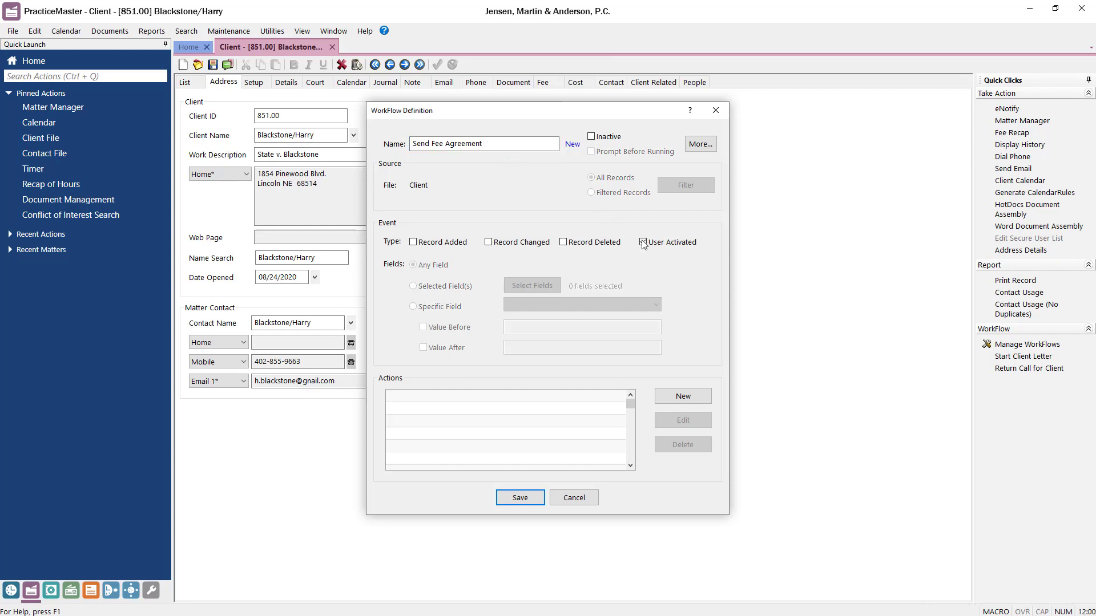
Step: Add a Start Document Assembly action producing a Word document from wc\Docs\Fee Agreement.dot
left_click(664, 398)
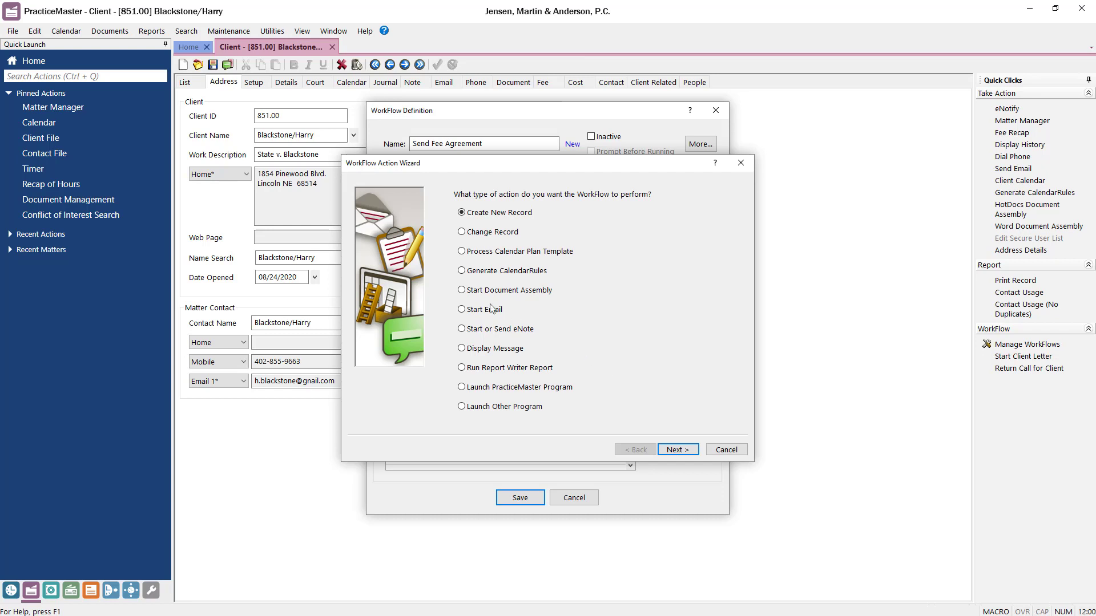
left_click(462, 290)
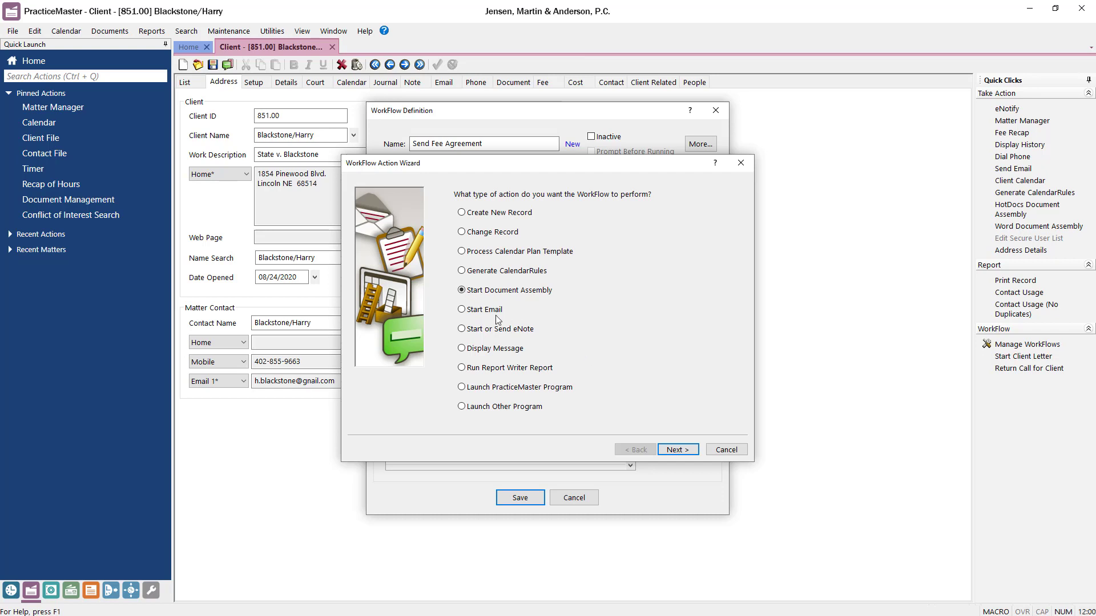
left_click(674, 451)
left_click(573, 293)
type("wc\\Docs\\Fee Agreement.dot")
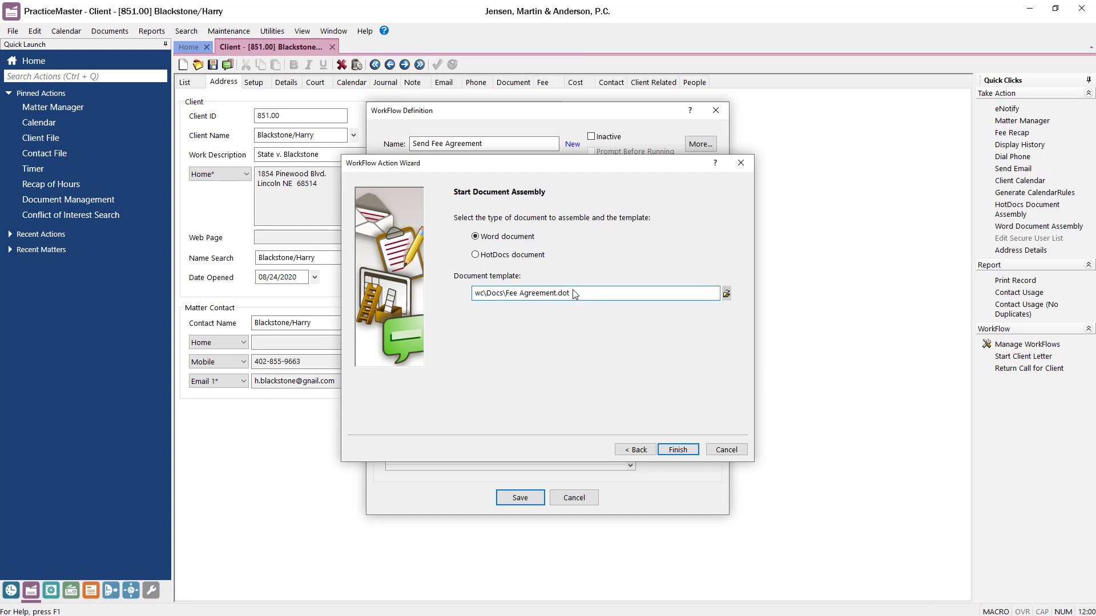
left_click(666, 450)
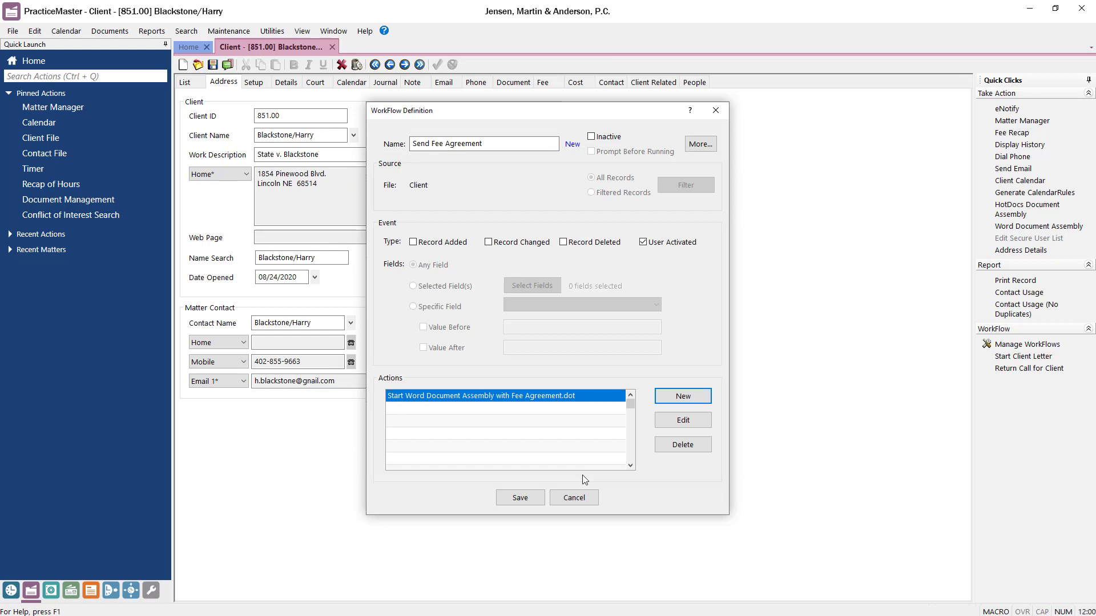
Step: Save the Send Fee Agreement workflow, open the Matter Manager, and close the generated Word fee agreement
left_click(535, 498)
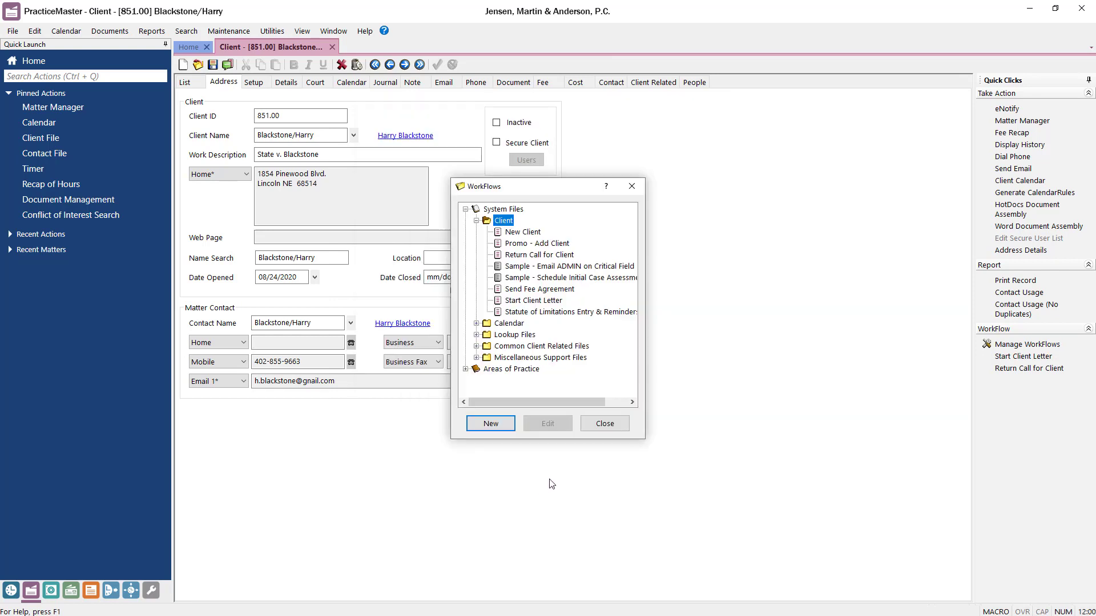
left_click(621, 425)
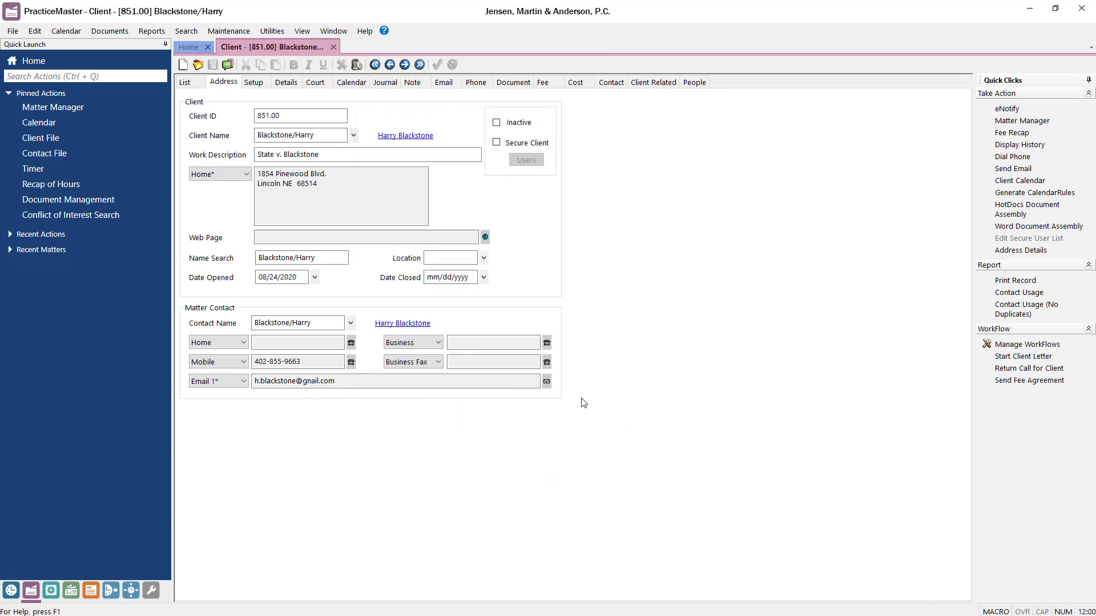
left_click(115, 103)
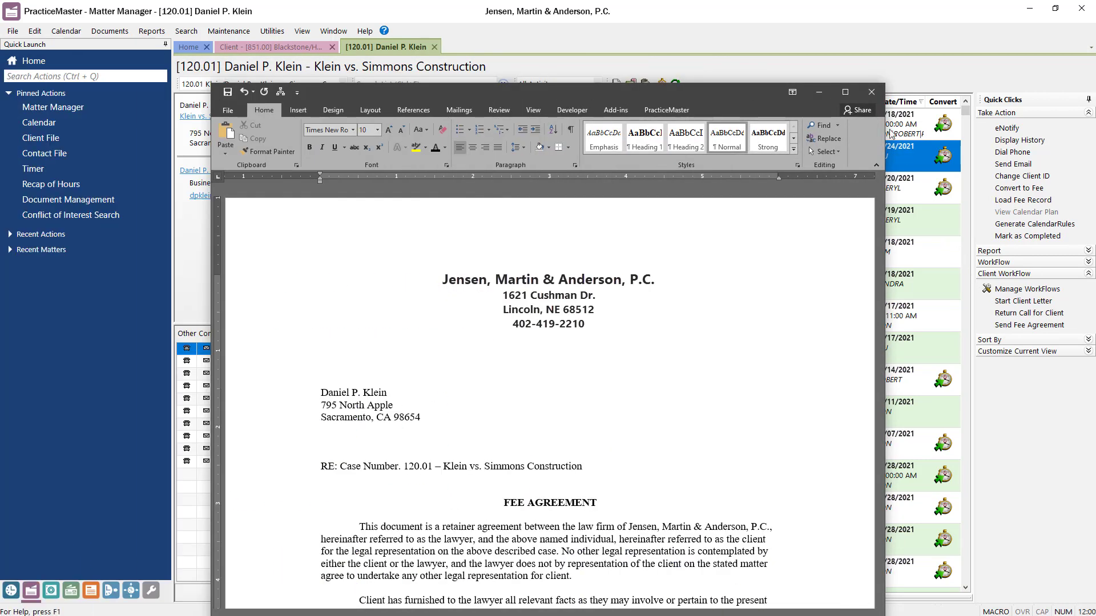
left_click(869, 91)
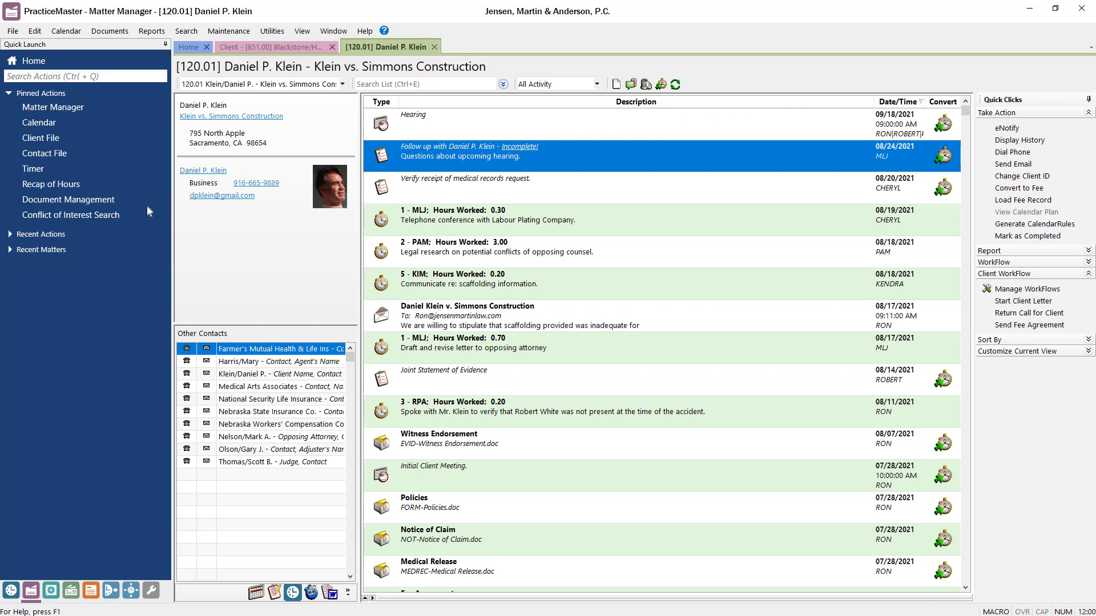
Step: Open the Send Fee Agreement workflow for editing from the WorkFlows list
left_click(10, 234)
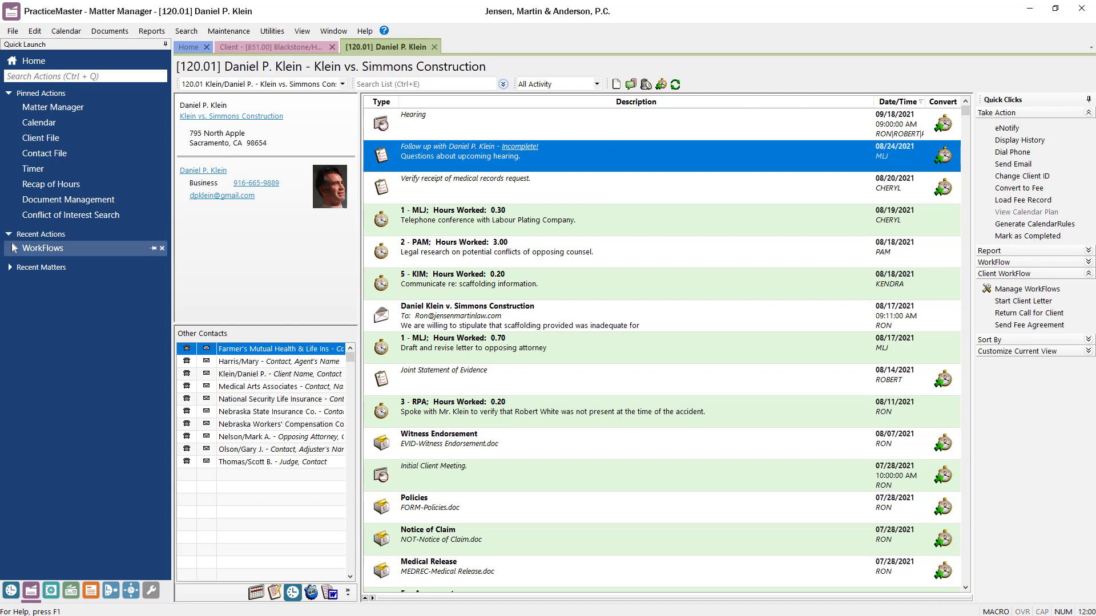
left_click(12, 247)
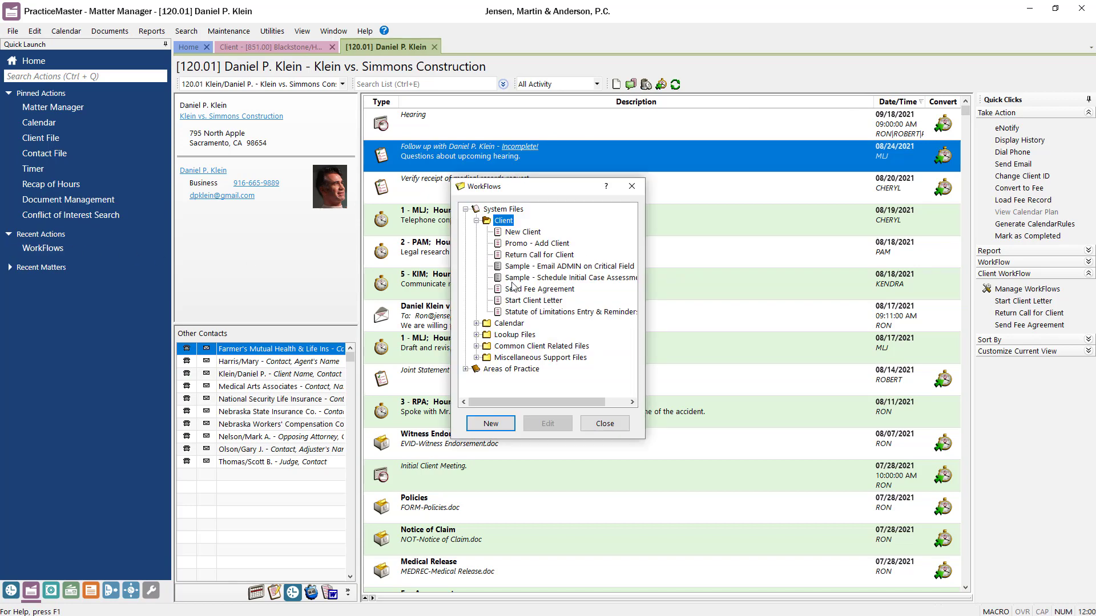
left_click(558, 290)
right_click(558, 290)
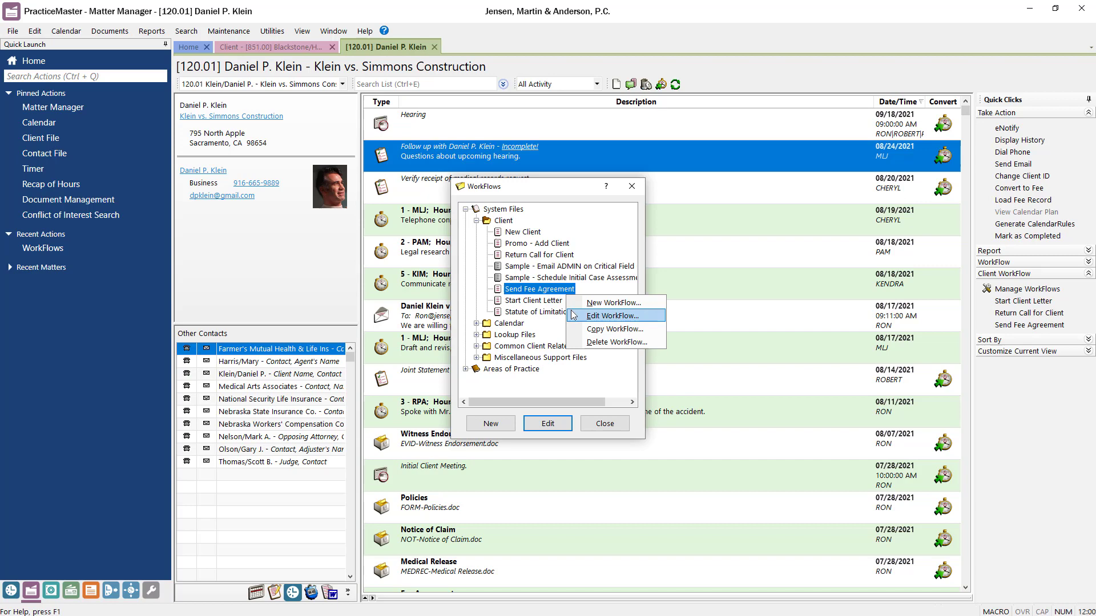
left_click(573, 315)
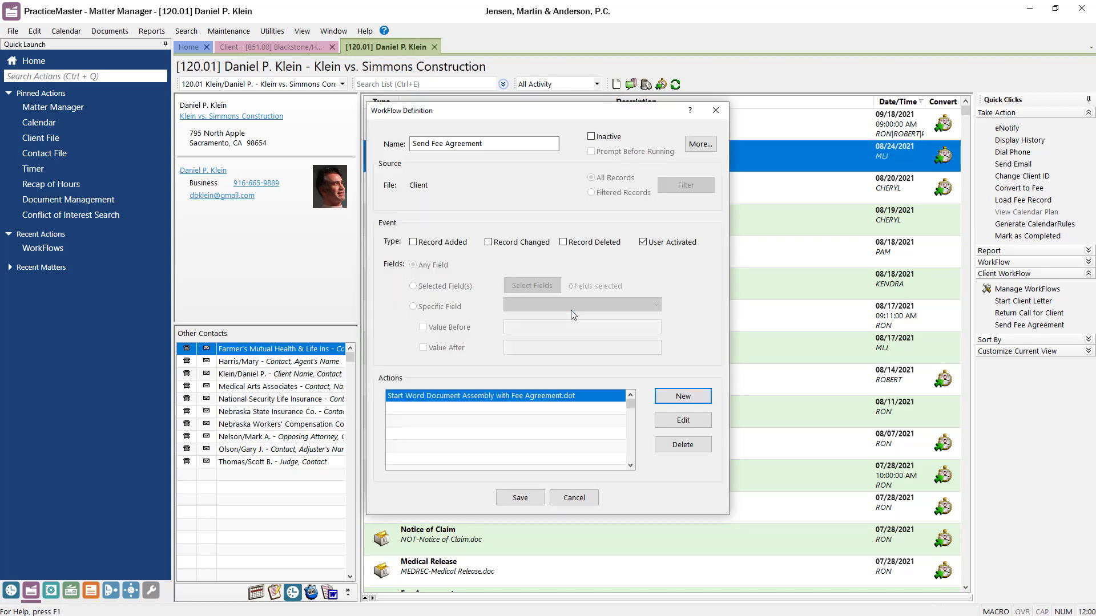
Step: Add a Start Email action whose To recipient is the client's Email_Address field
left_click(664, 396)
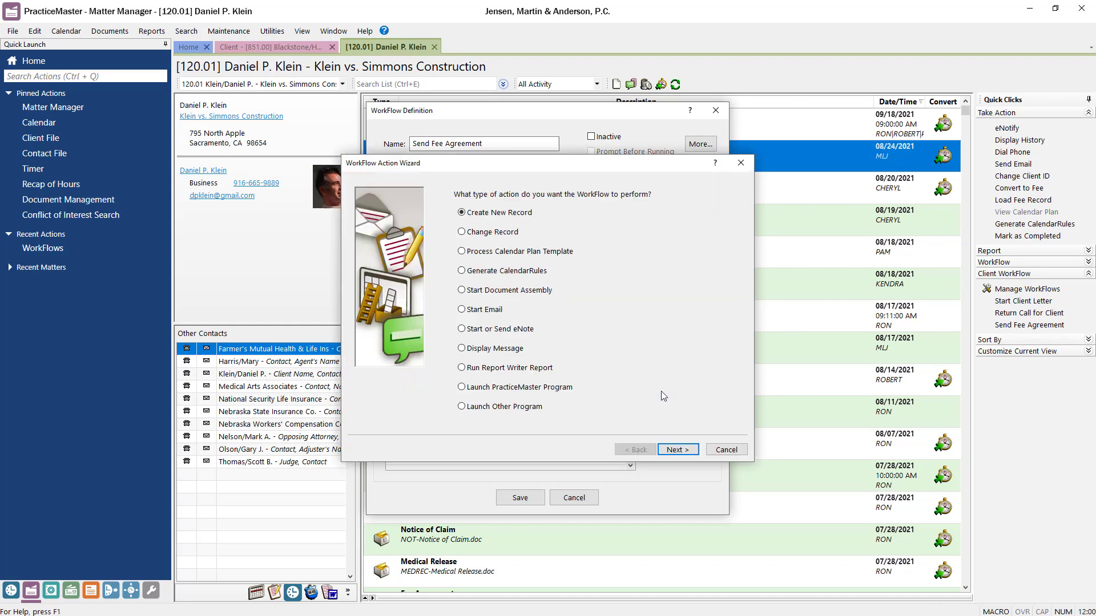
left_click(462, 310)
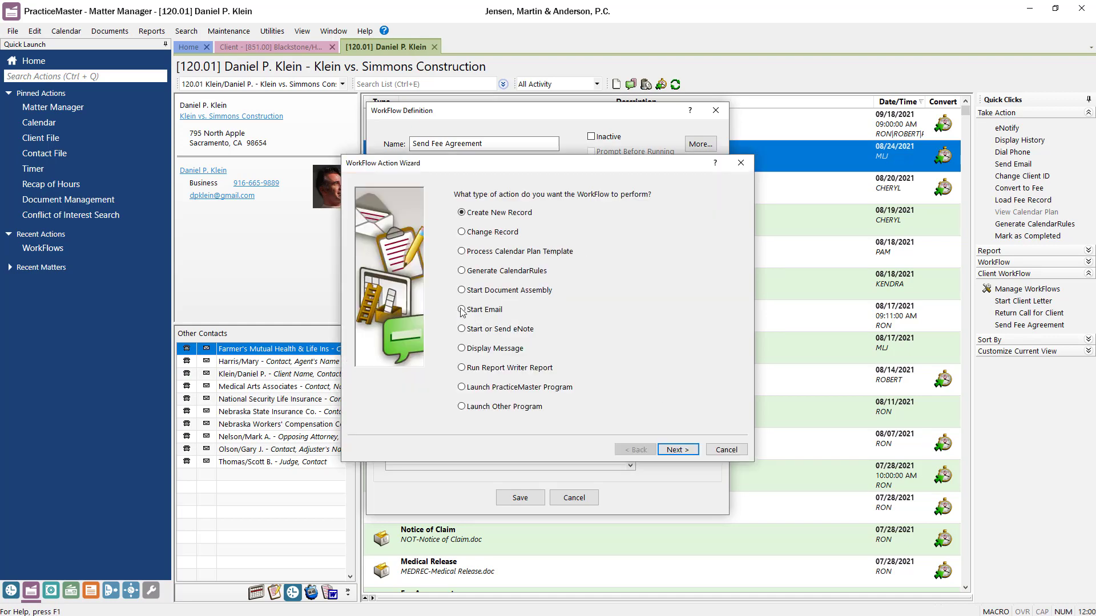
left_click(675, 450)
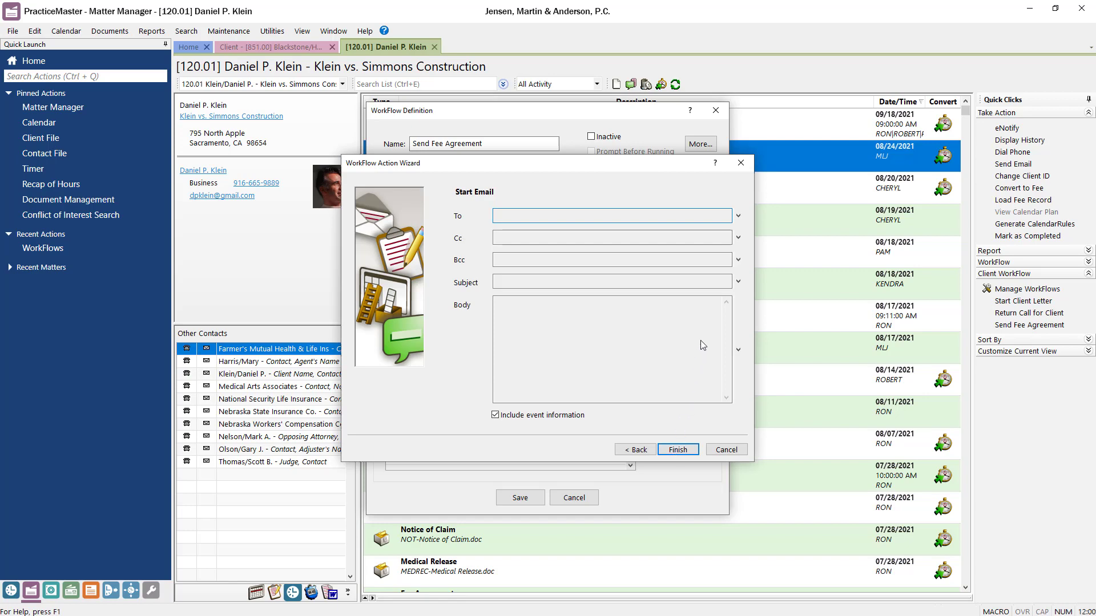
left_click(738, 216)
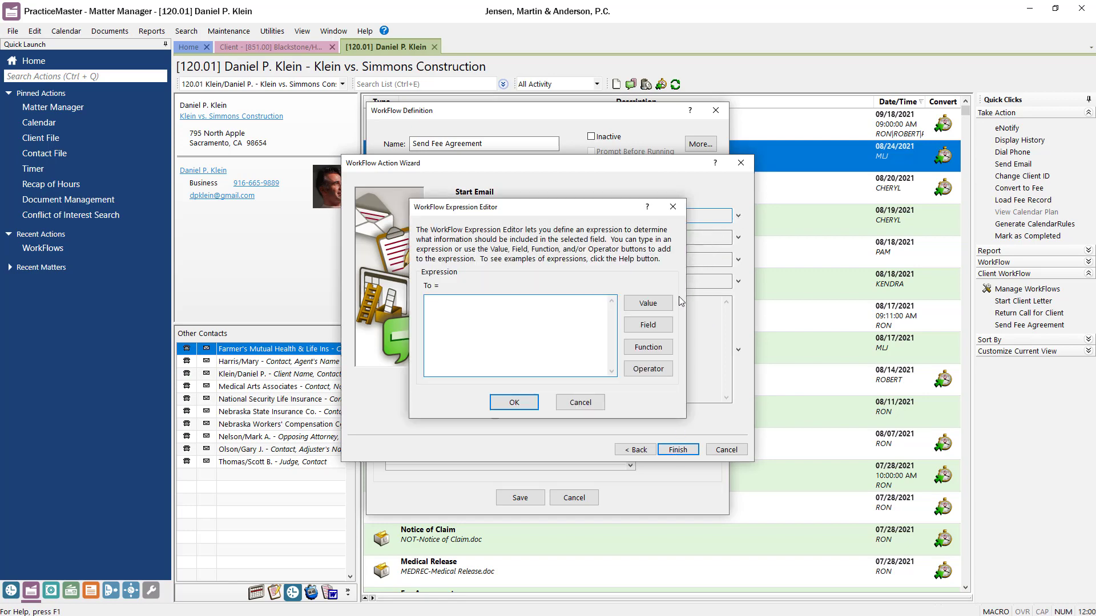
left_click(665, 325)
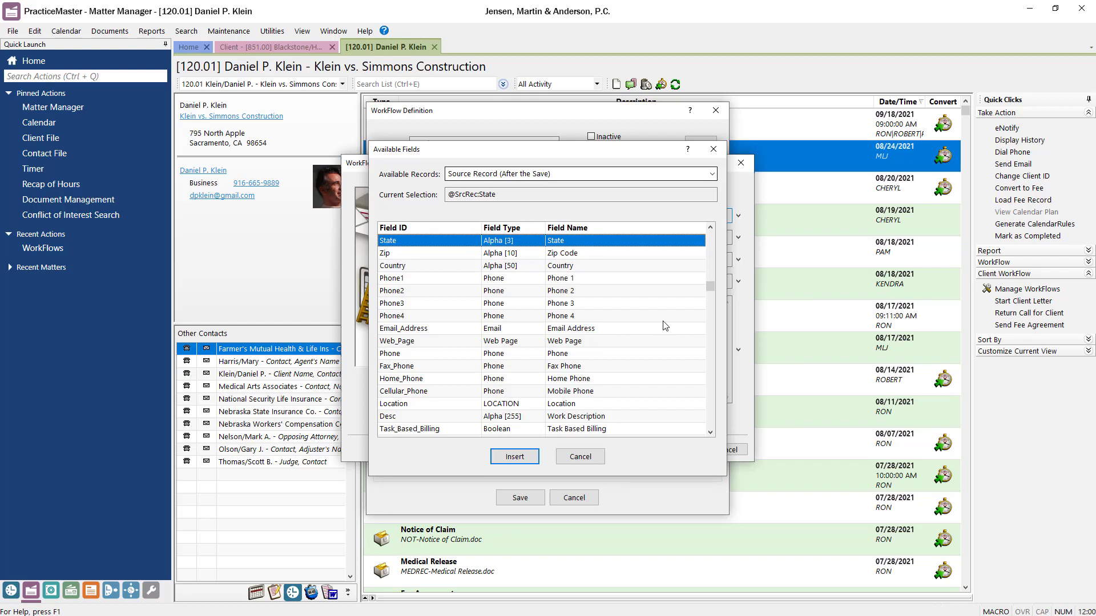
left_click(610, 328)
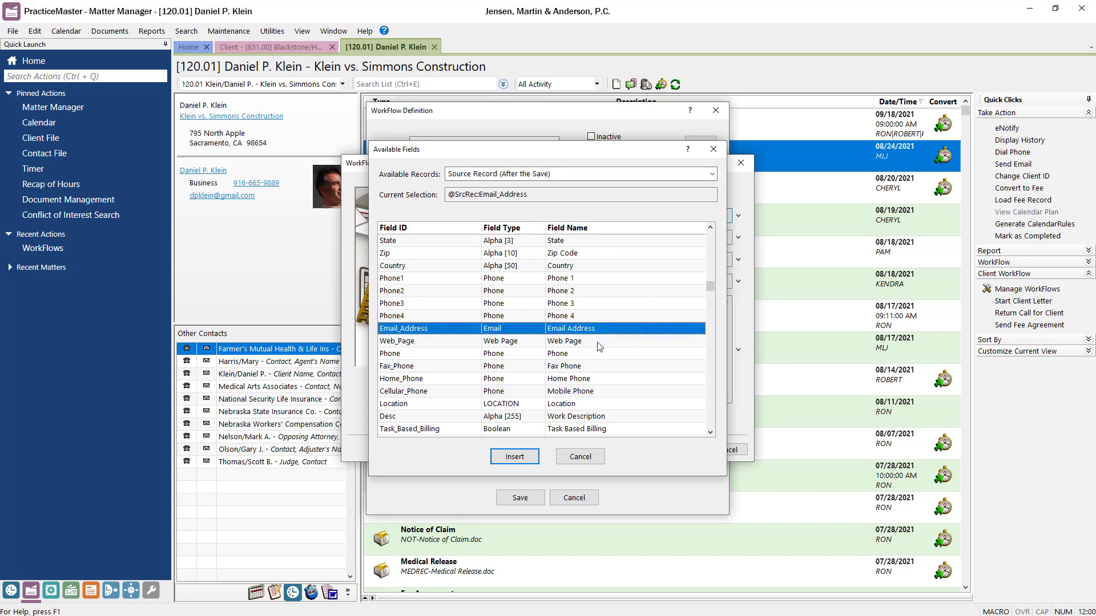
left_click(514, 457)
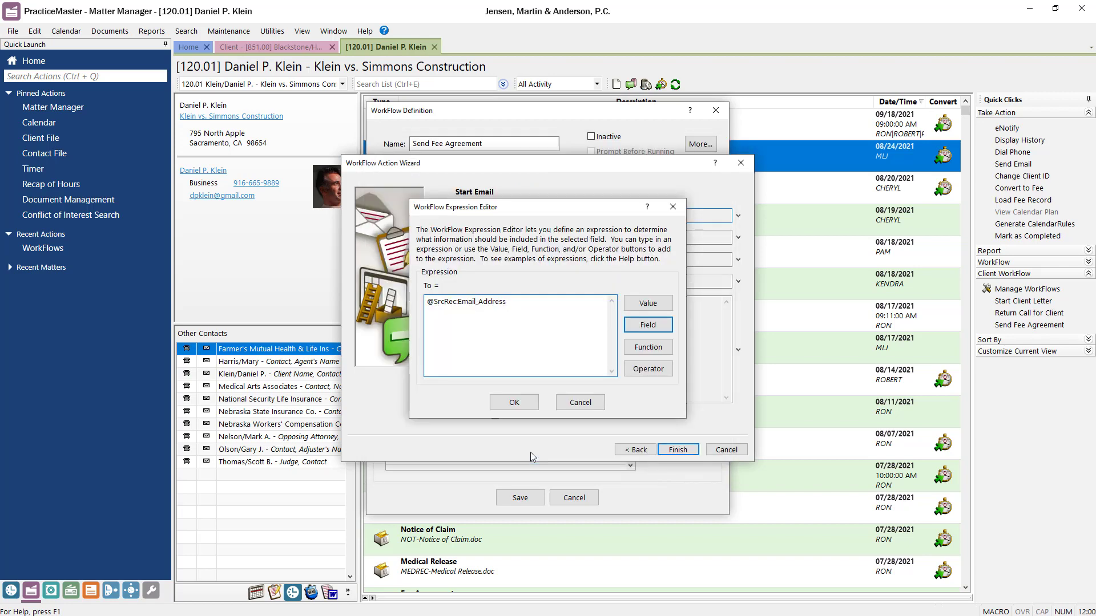
left_click(530, 403)
left_click(665, 451)
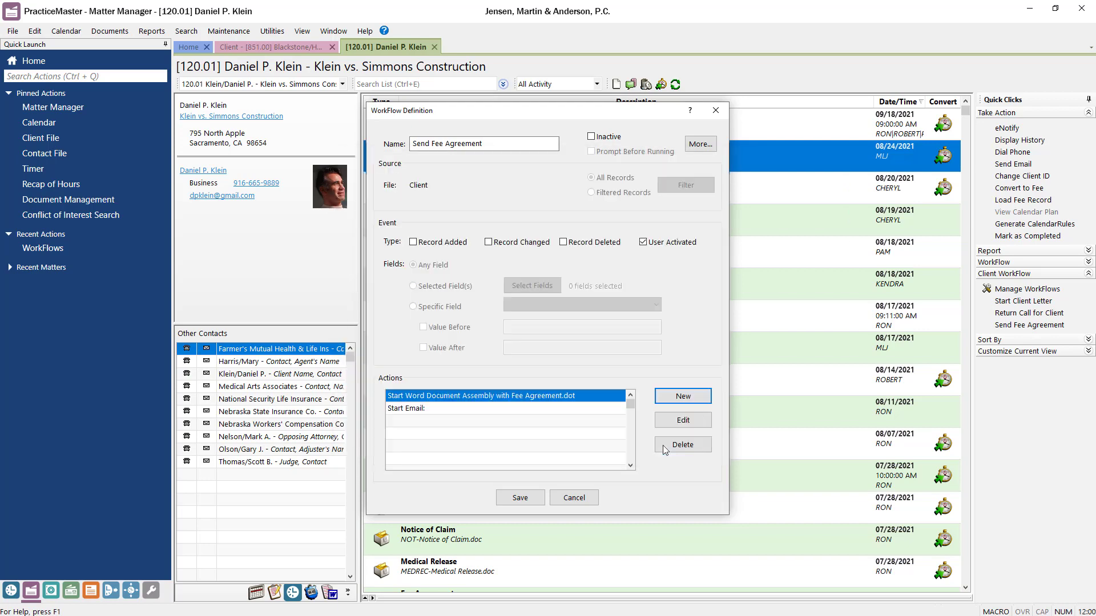
Step: Save the edited Send Fee Agreement workflow definition
left_click(520, 498)
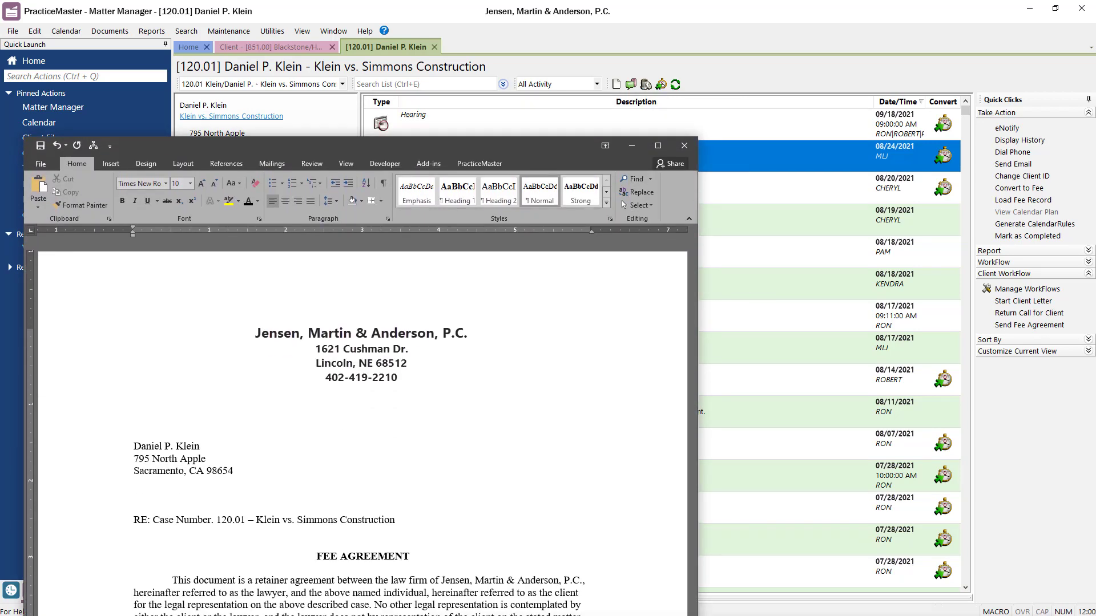